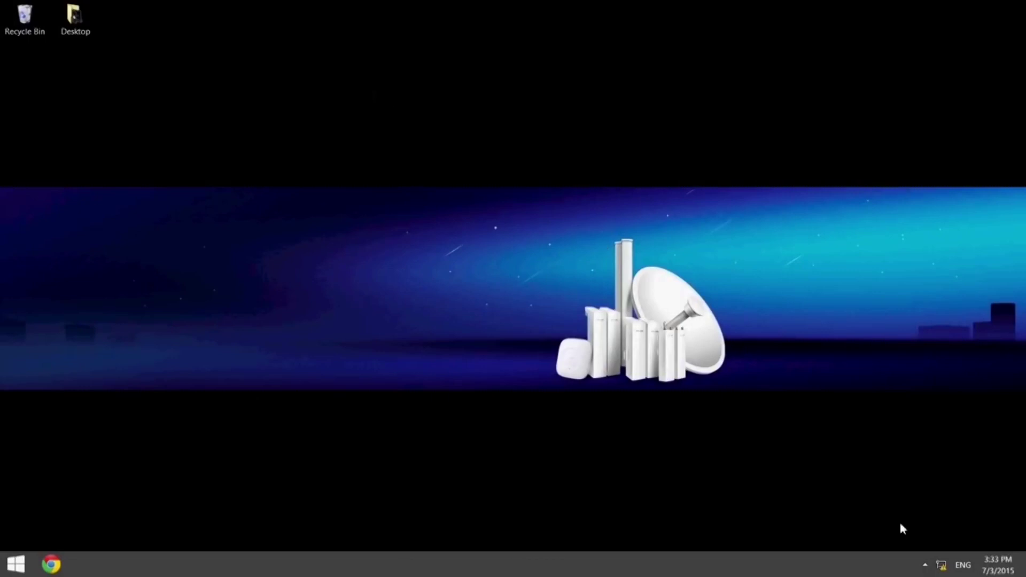
# Set the Ethernet adapter's IPv4 to static 192.168.0.10, mask 255.255.255.0
pyautogui.rightClick(942, 566)
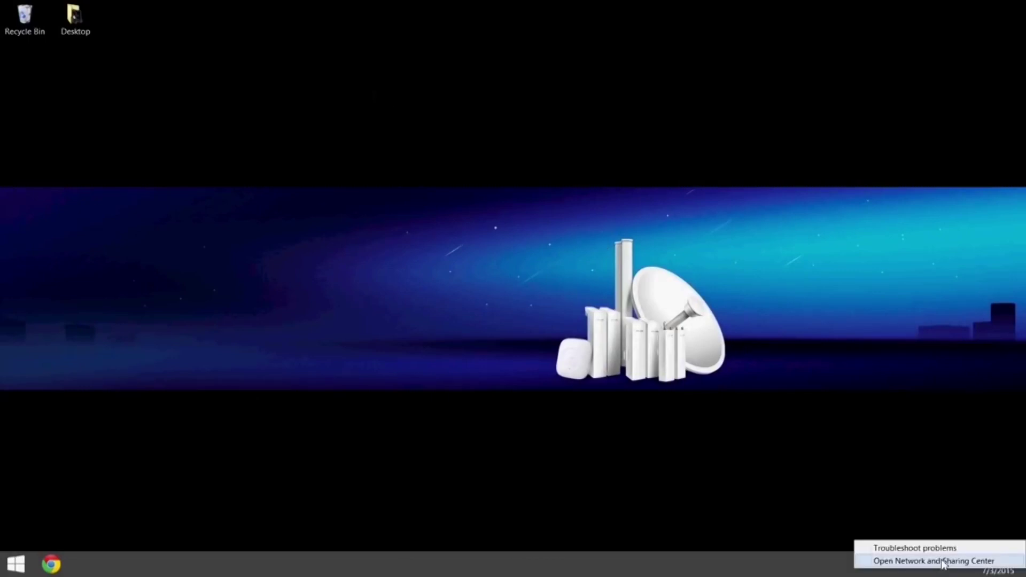
pyautogui.click(934, 560)
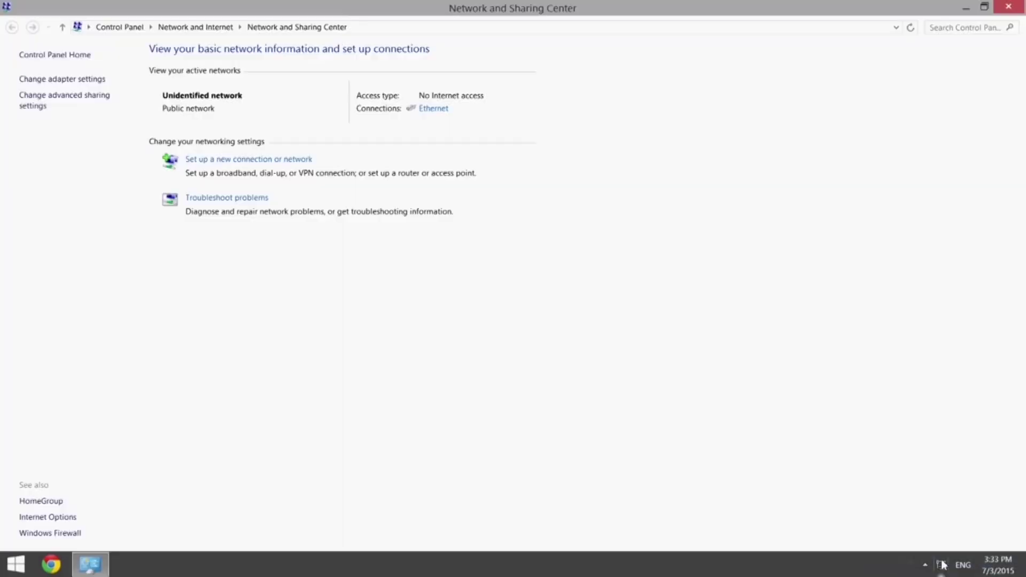
pyautogui.click(429, 110)
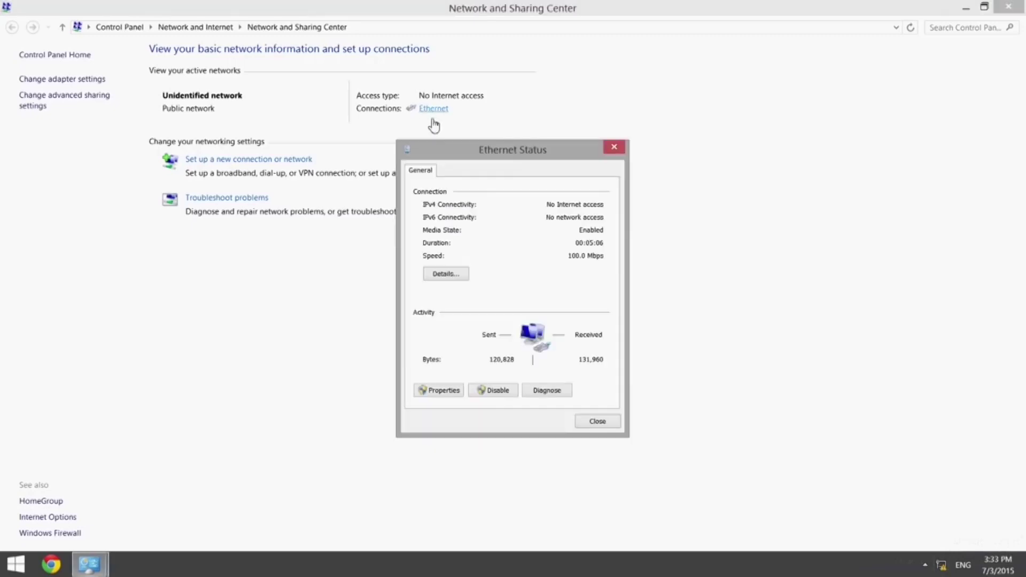
pyautogui.click(439, 390)
pyautogui.scroll(-3, 534, 304)
pyautogui.click(537, 333)
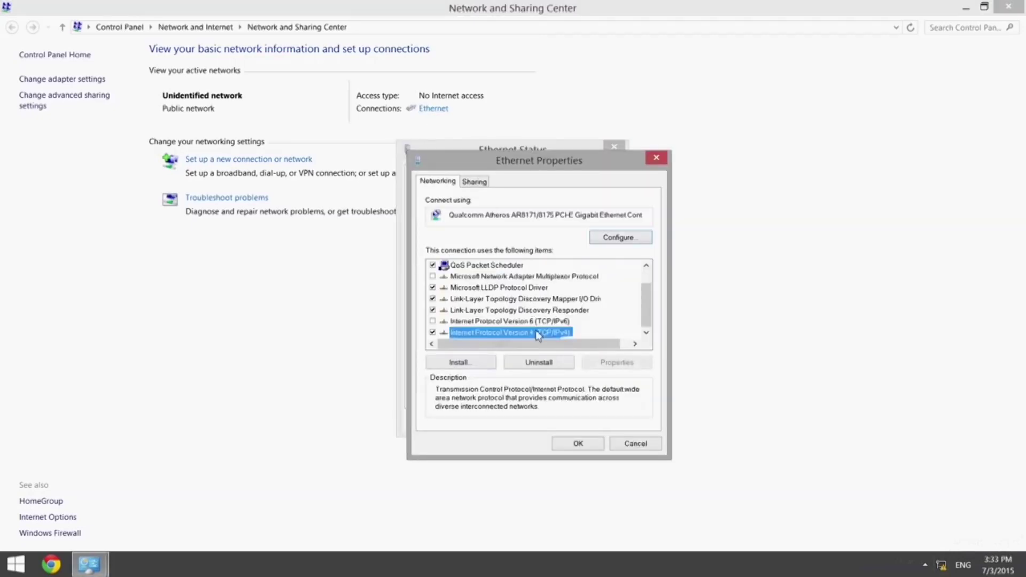
pyautogui.doubleClick(535, 333)
pyautogui.click(456, 303)
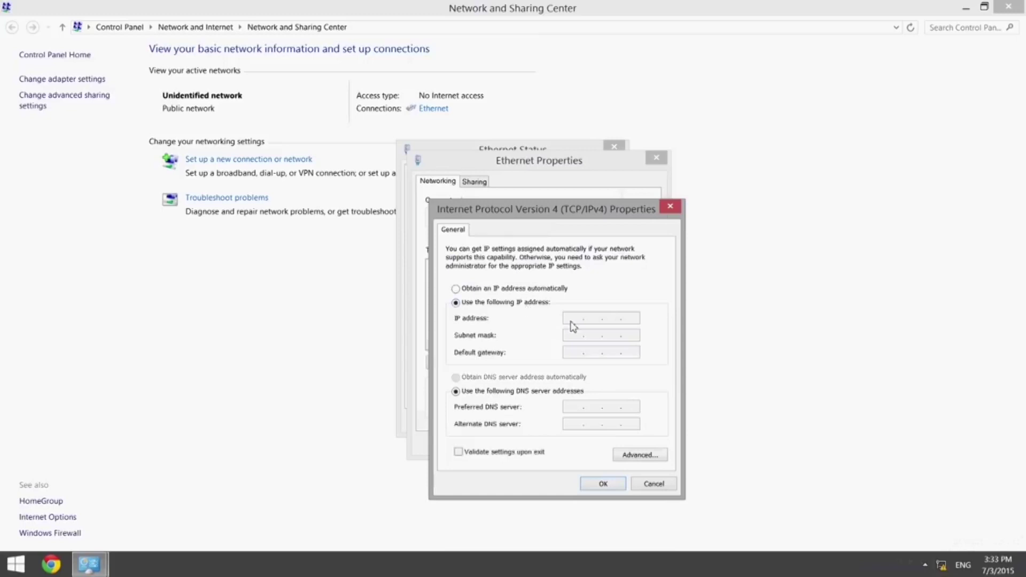
pyautogui.write('192.168.0.10')
pyautogui.click(579, 336)
pyautogui.click(605, 487)
pyautogui.click(580, 444)
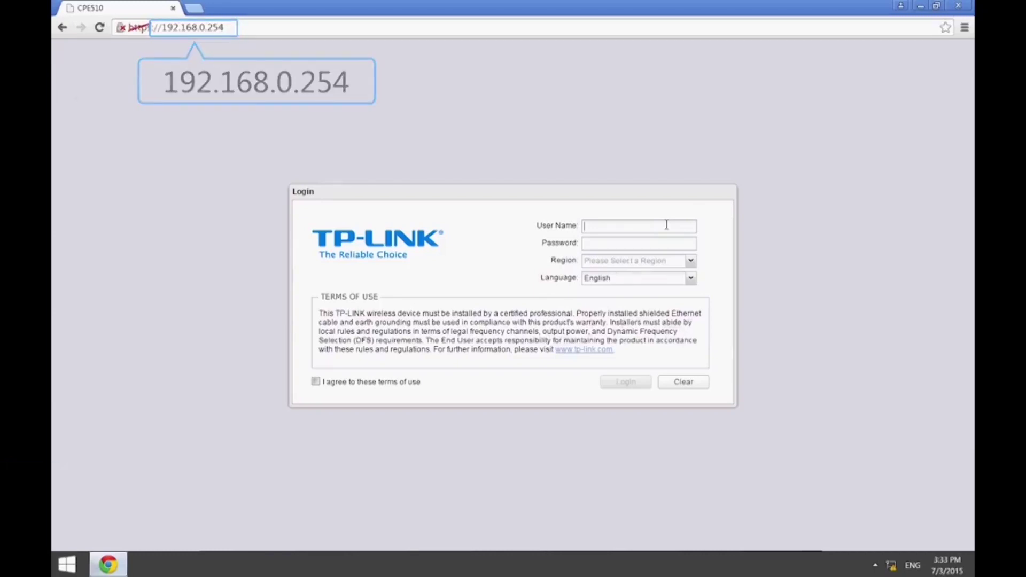
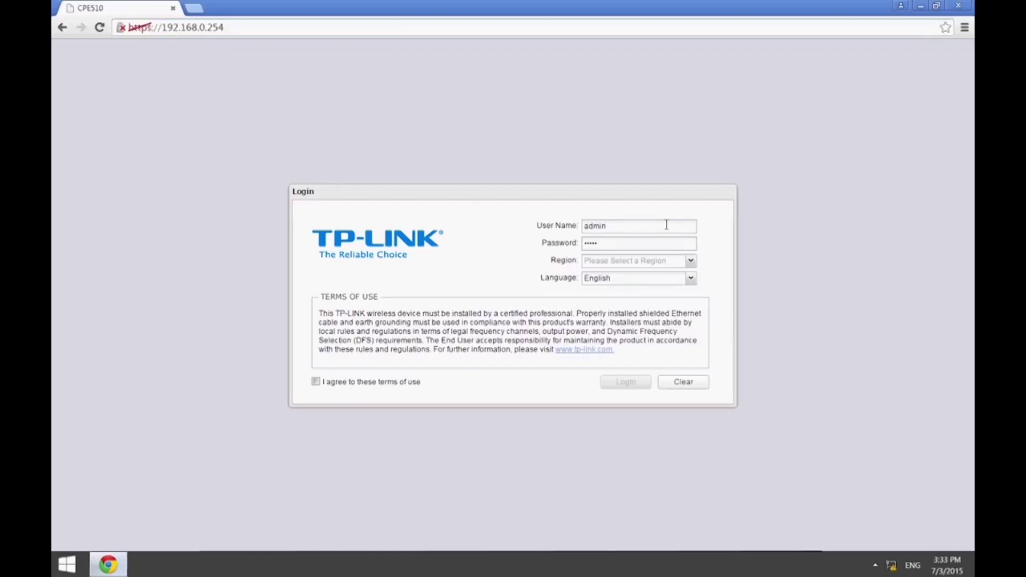
# Log in as admin with region Test_Mode, accept the terms, and save a new password
pyautogui.click(690, 260)
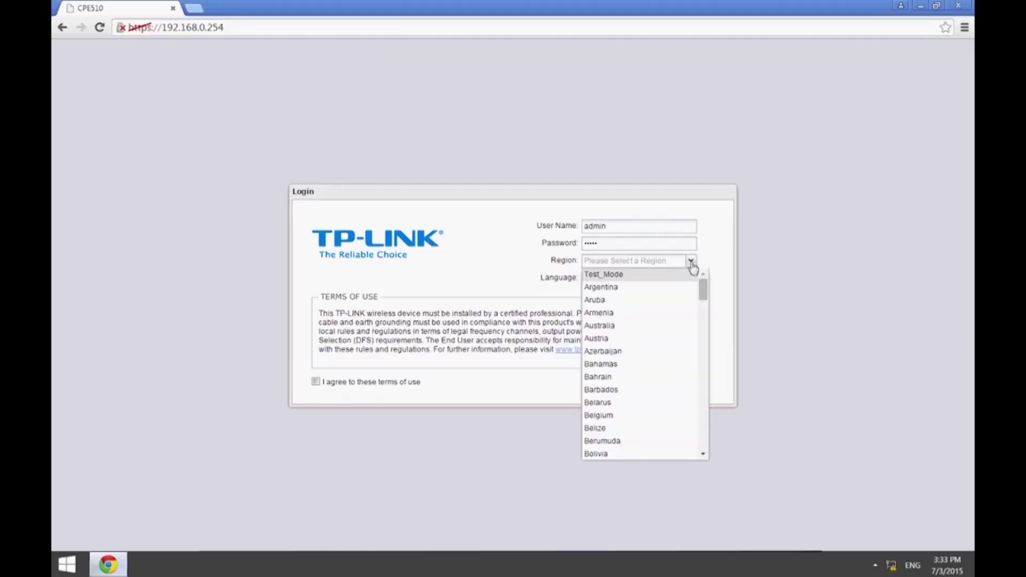
pyautogui.click(641, 274)
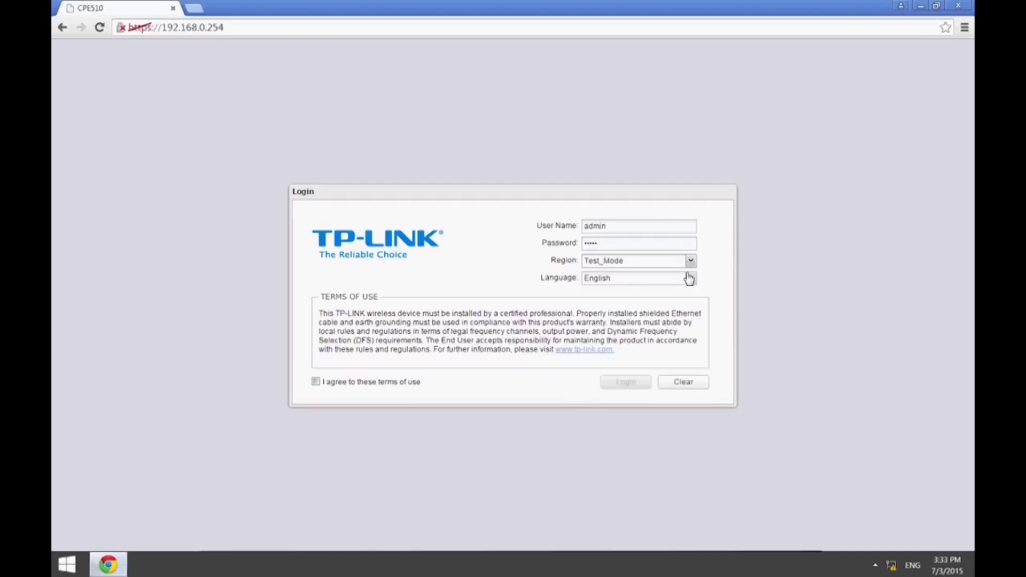
pyautogui.click(315, 383)
pyautogui.click(625, 382)
pyautogui.write('•••')
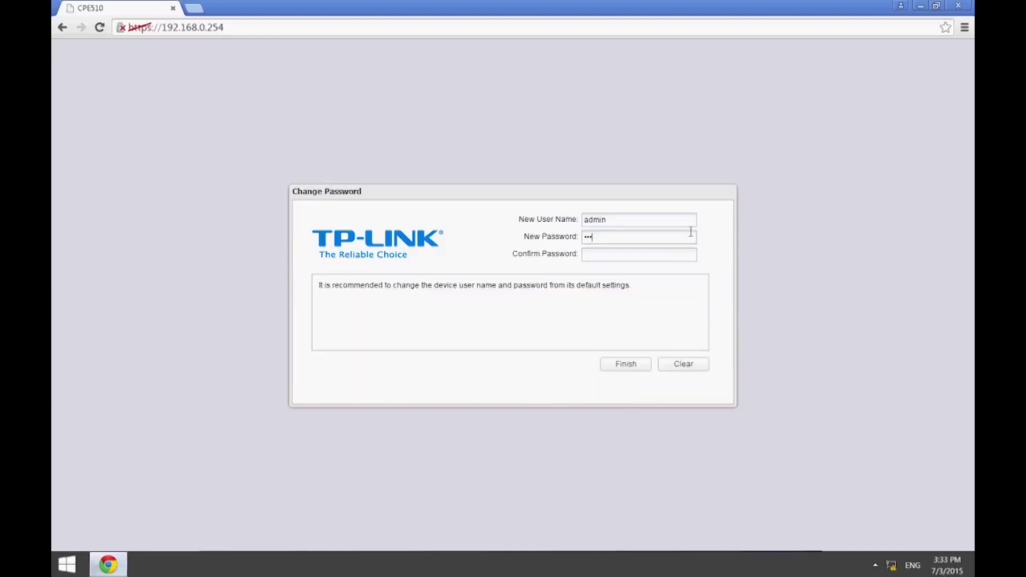
pyautogui.write('•••')
pyautogui.click(625, 365)
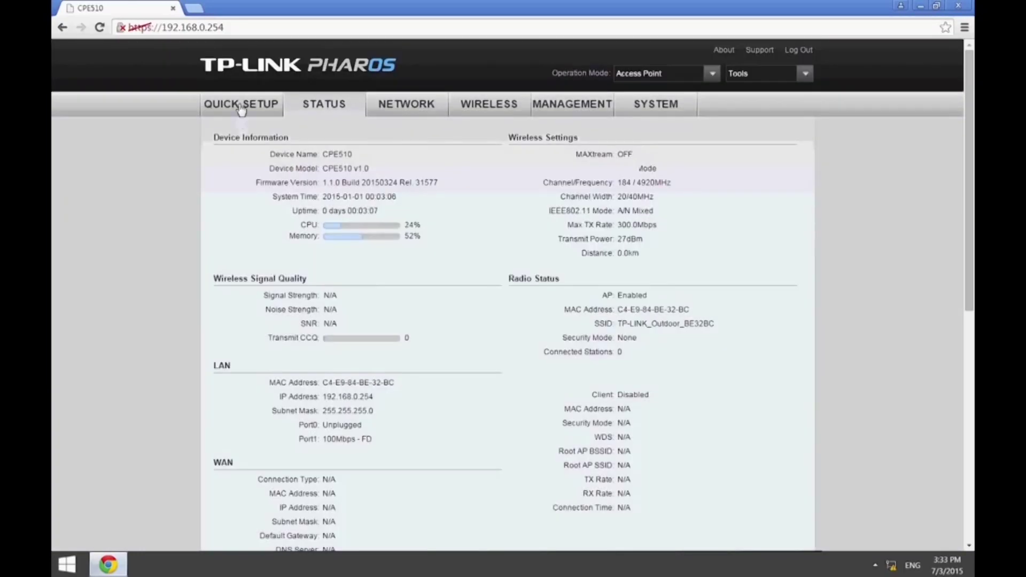
# Run Quick Setup in Access Point mode, keeping the LAN address and naming the SSID CPE510_P2P
pyautogui.click(242, 107)
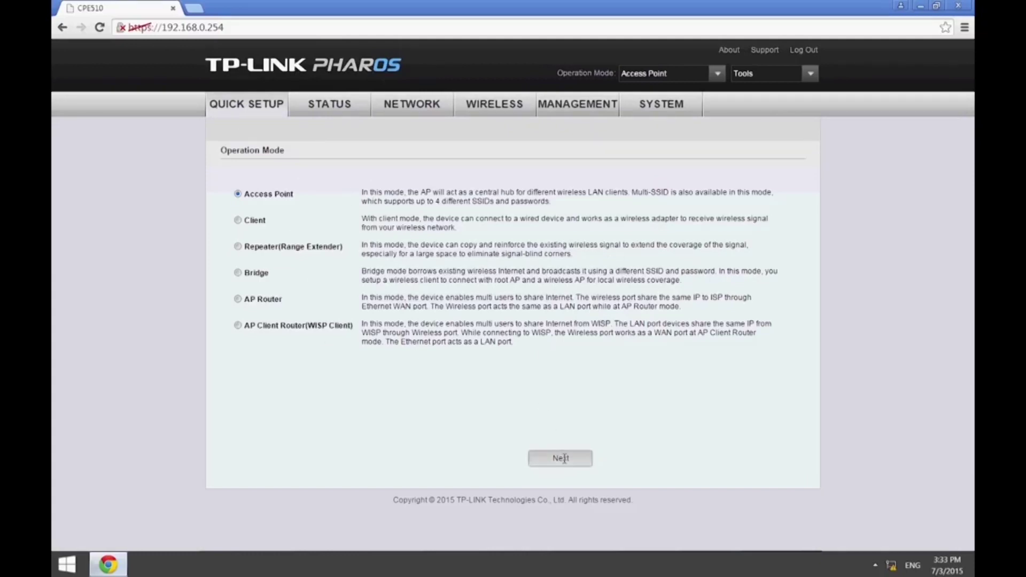
pyautogui.click(564, 458)
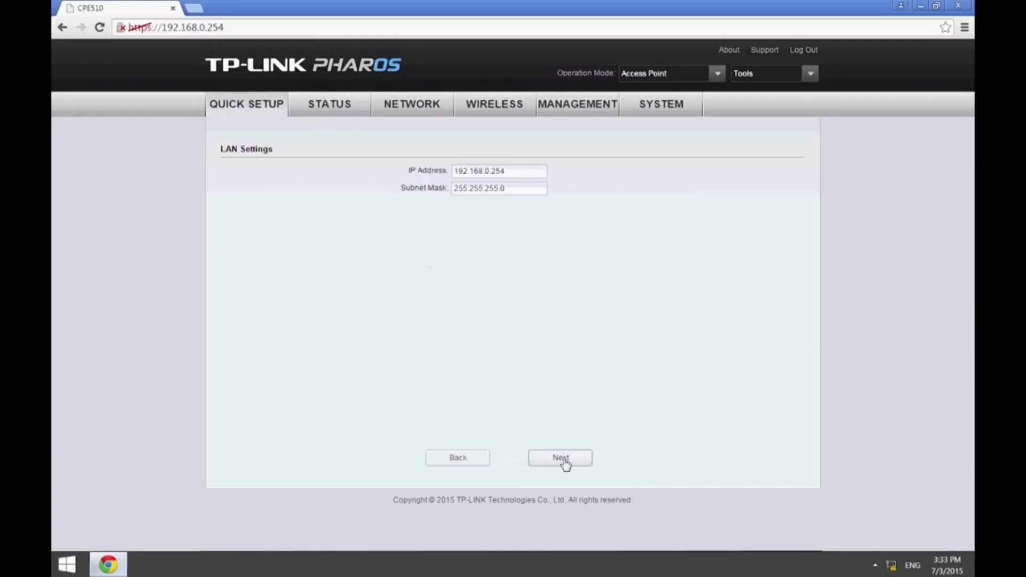
pyautogui.click(565, 463)
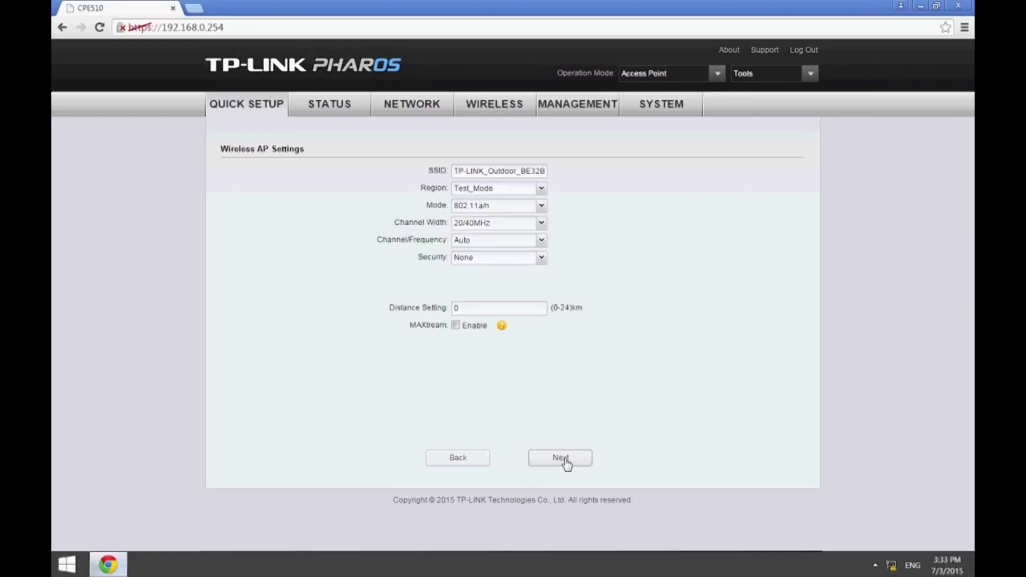
pyautogui.tripleClick(517, 172)
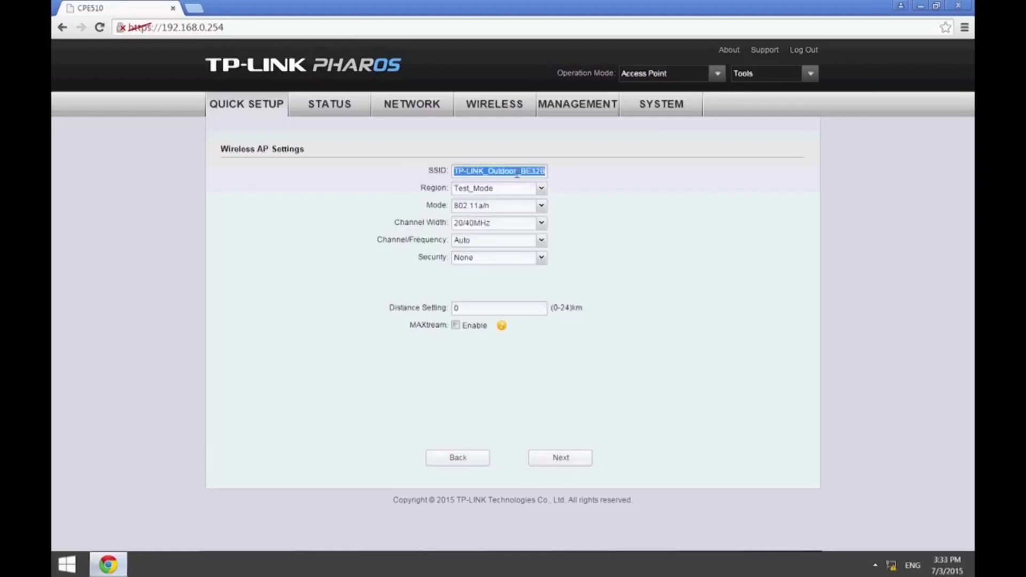
pyautogui.write('CPE510_P2P')
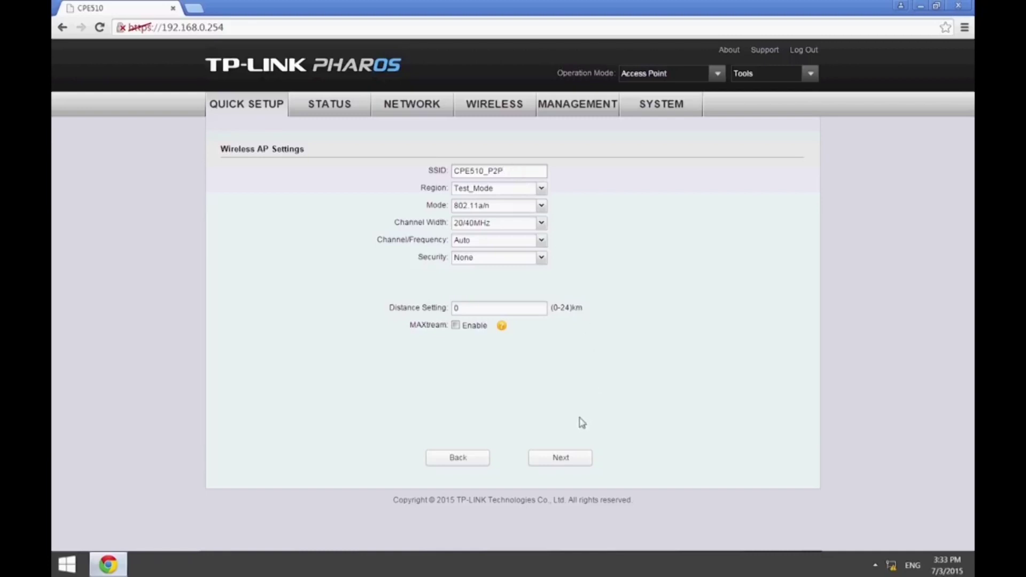
pyautogui.click(572, 458)
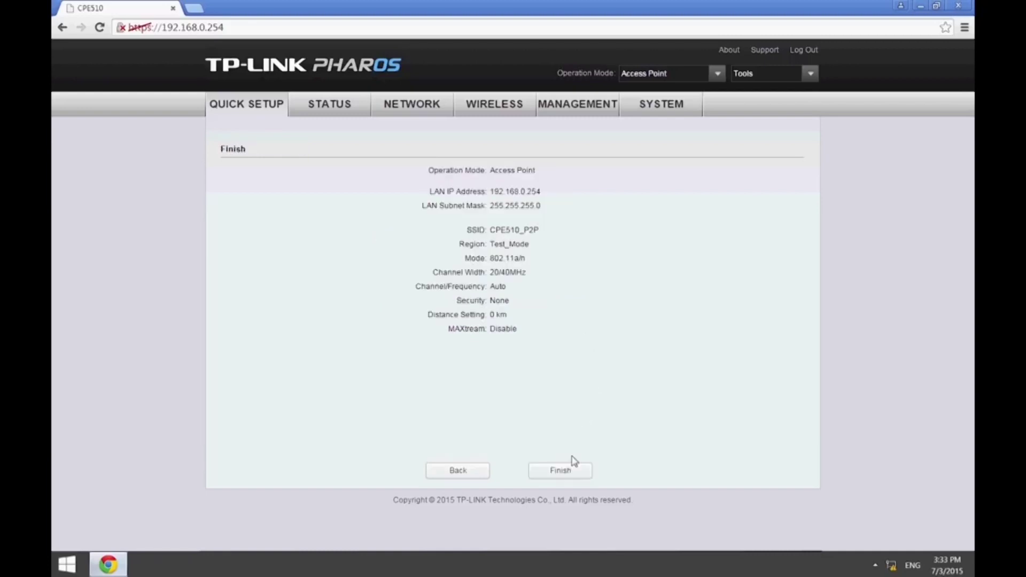
pyautogui.click(560, 471)
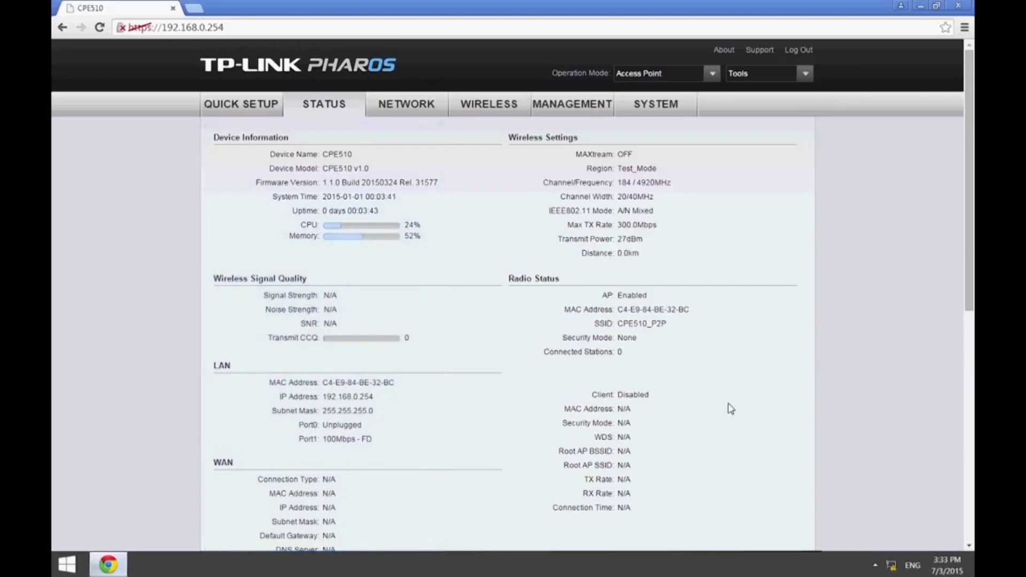
pyautogui.scroll(-1, 730, 408)
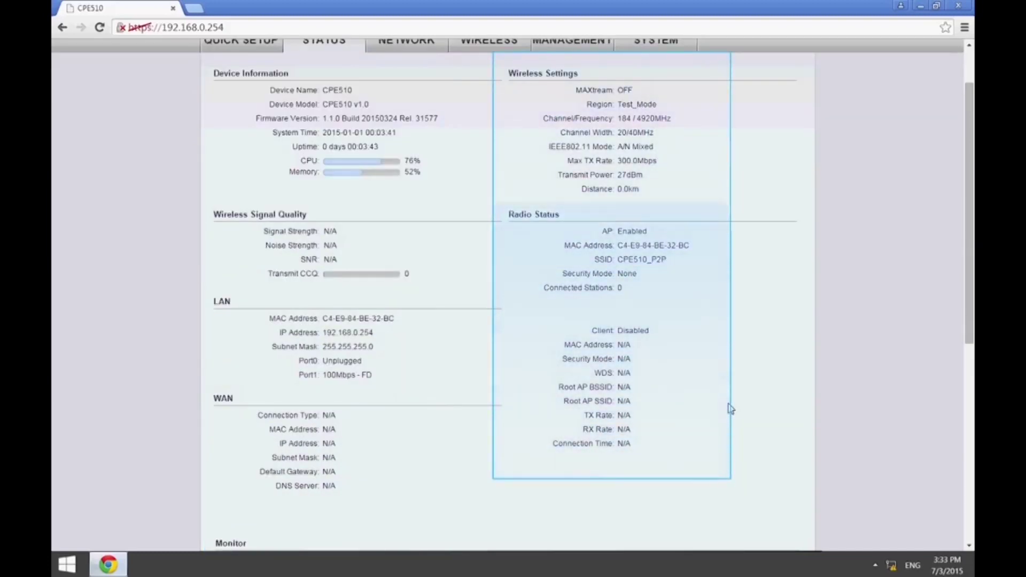
pyautogui.scroll(-1, 729, 409)
pyautogui.scroll(-2, 730, 409)
pyautogui.scroll(-2, 730, 409)
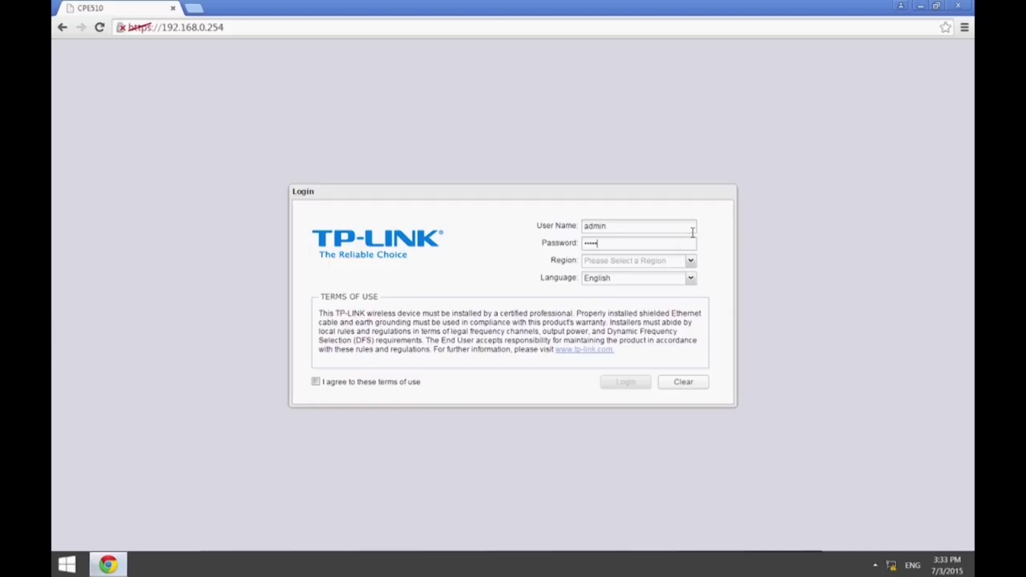
# Log in to the second CPE510 with region Test_Mode, save a new password, and launch Quick Setup
pyautogui.click(691, 261)
pyautogui.click(316, 382)
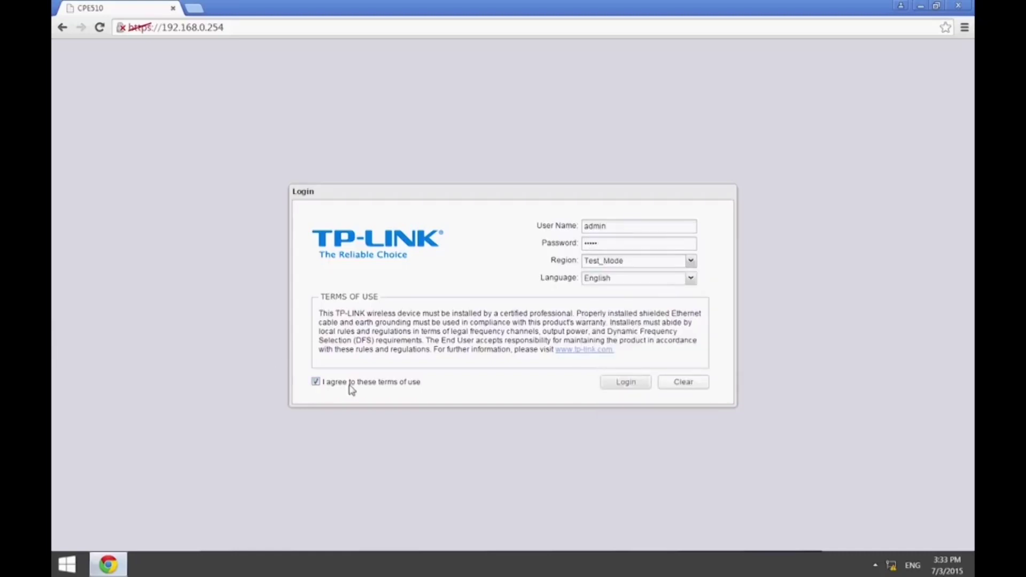
pyautogui.click(620, 386)
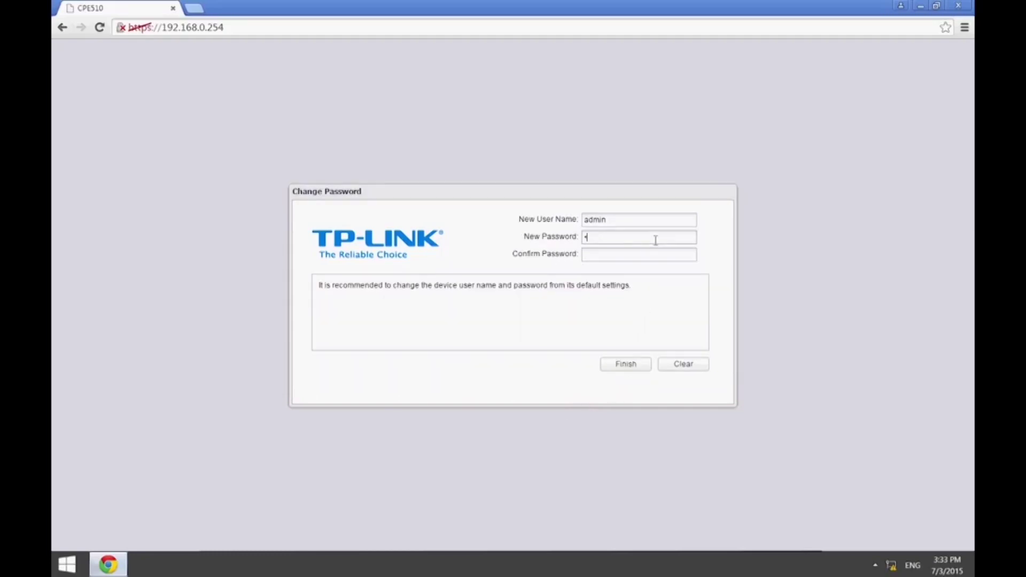
pyautogui.click(627, 364)
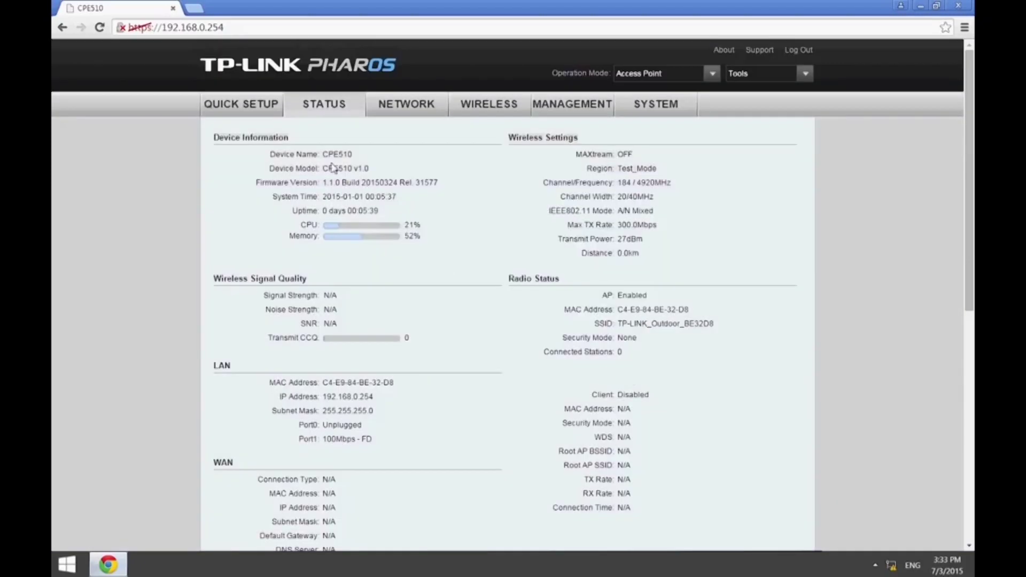
pyautogui.click(245, 105)
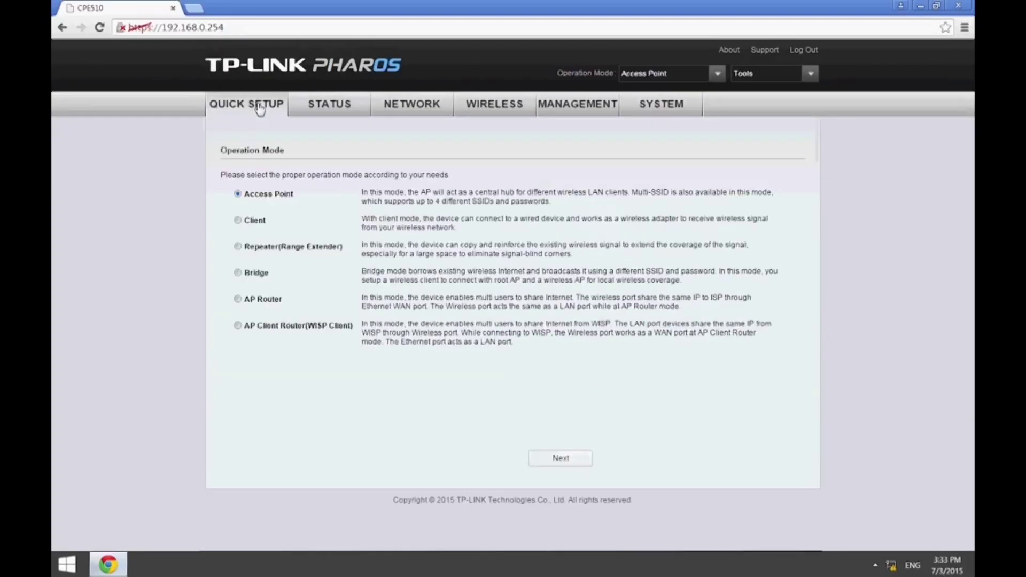
# Choose Client mode and give the LAN address 192.168.0.253 with mask 255.255.255.0
pyautogui.click(560, 457)
pyautogui.write('192.168.0.253')
pyautogui.click(541, 170)
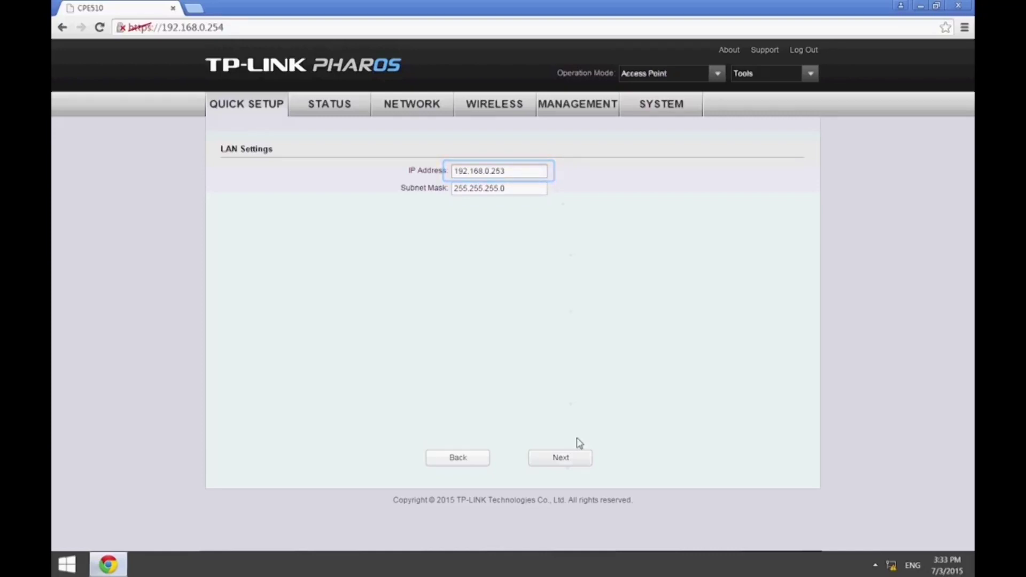
pyautogui.click(574, 457)
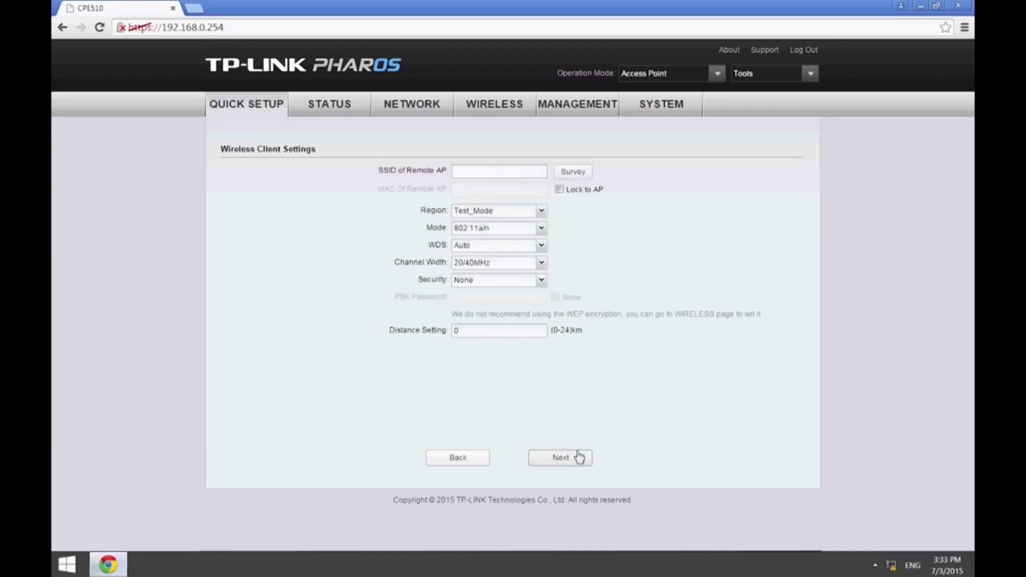
# Run a site survey and connect to the CPE510_P2P access point
pyautogui.click(573, 171)
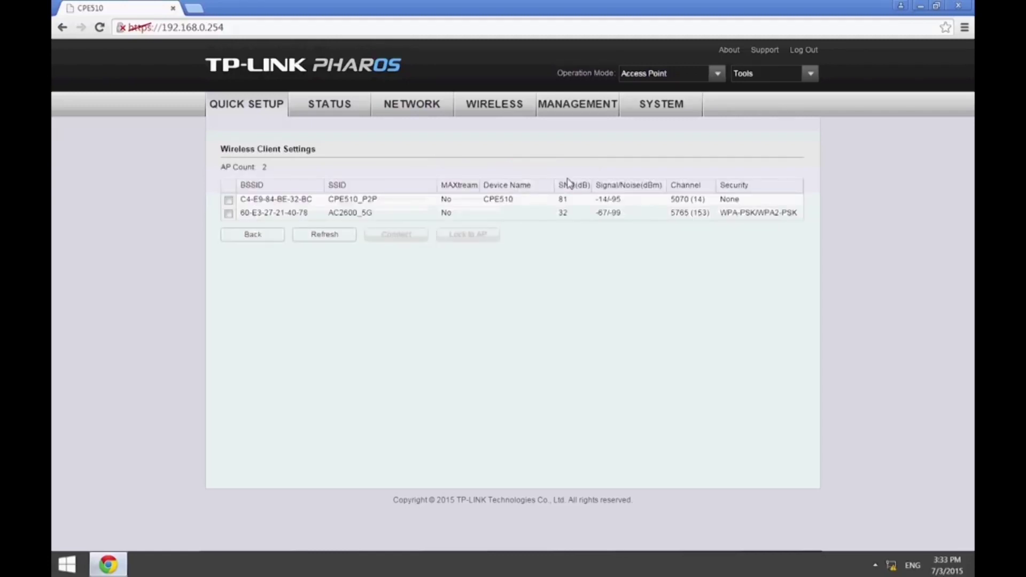
pyautogui.click(228, 200)
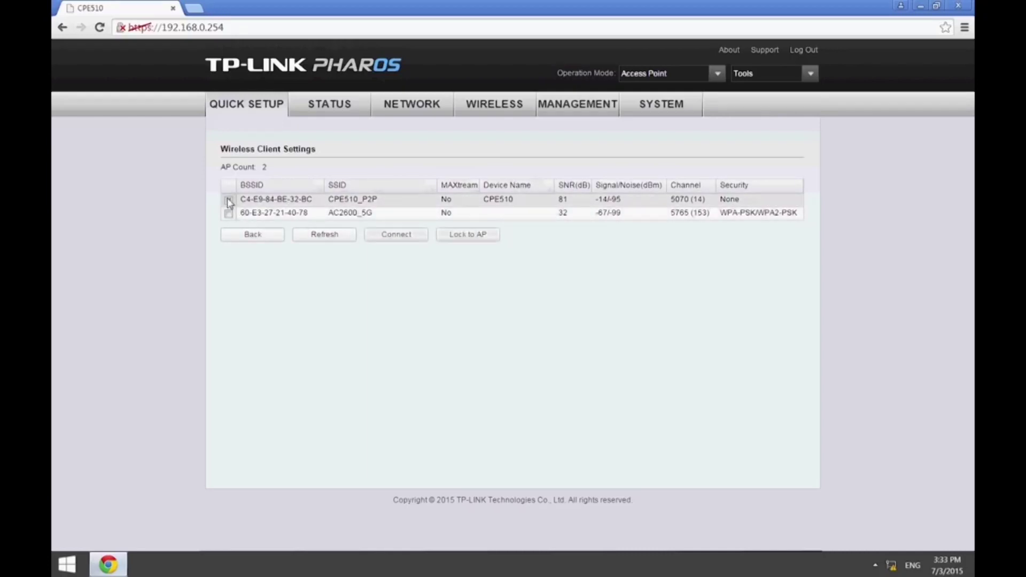
pyautogui.click(396, 234)
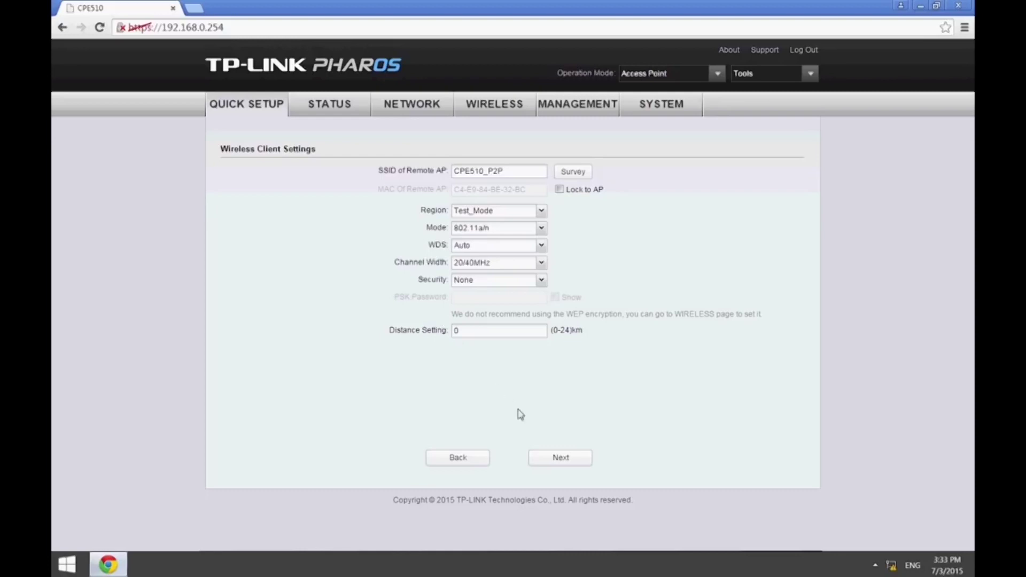
# Finish the client Quick Setup and log in as admin at 192.168.0.253
pyautogui.click(561, 457)
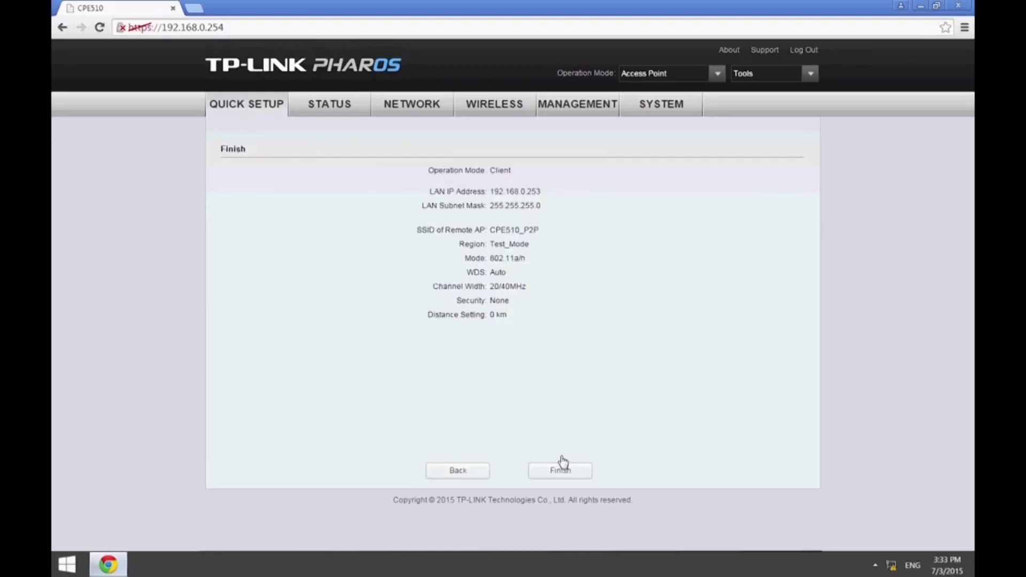
pyautogui.click(560, 471)
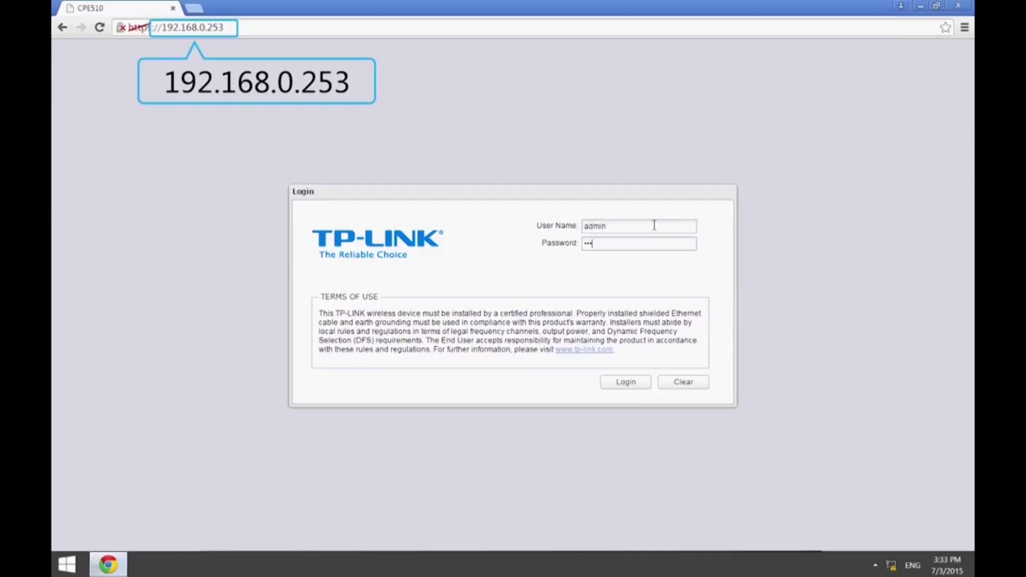
pyautogui.click(626, 382)
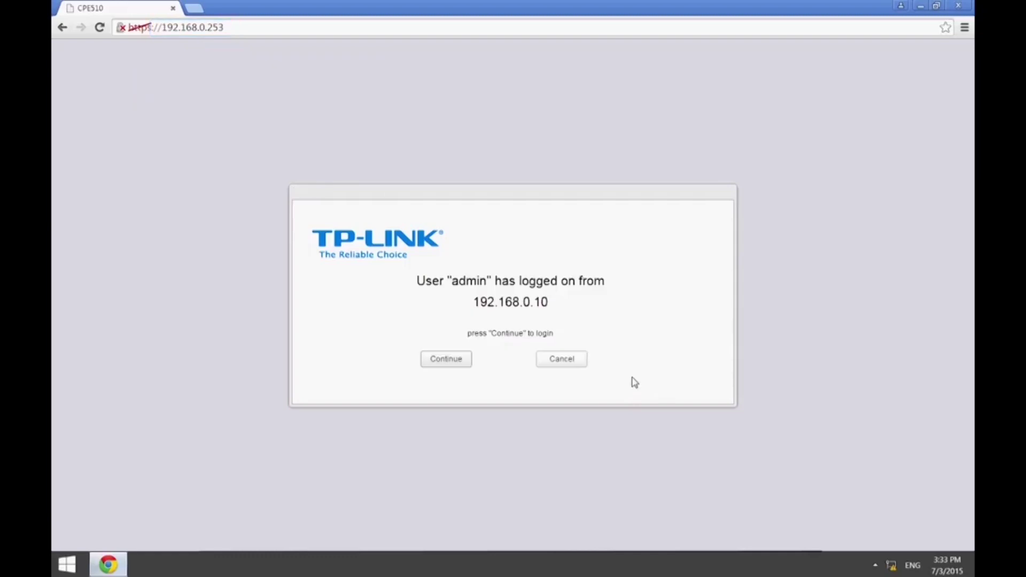
# Continue into the client session past the already-logged-on notice
pyautogui.click(446, 359)
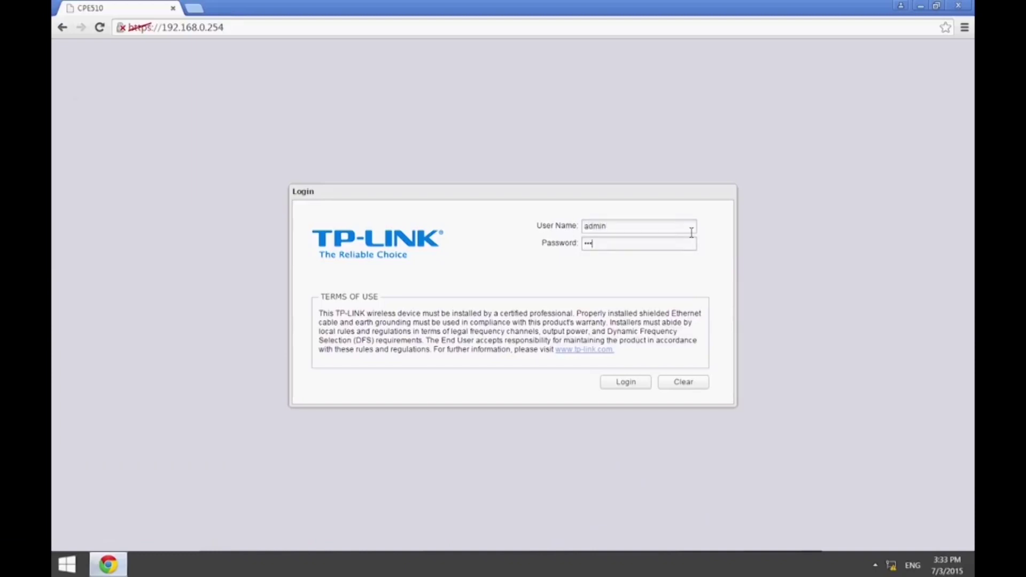
# Log in to the AP and run, then stop, a Spectrum Analysis scan over 5730-5850 MHz
pyautogui.click(625, 382)
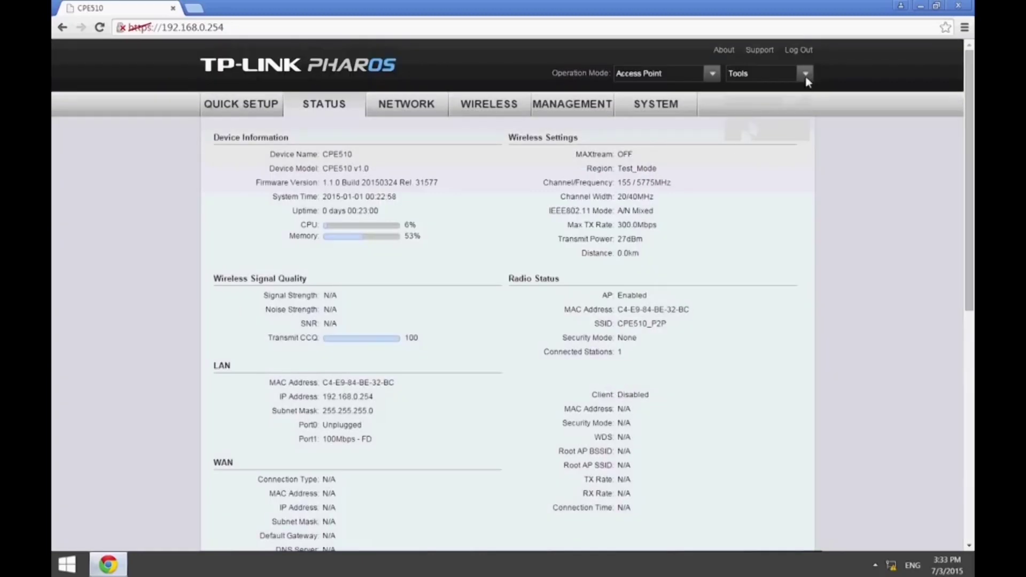
pyautogui.click(805, 73)
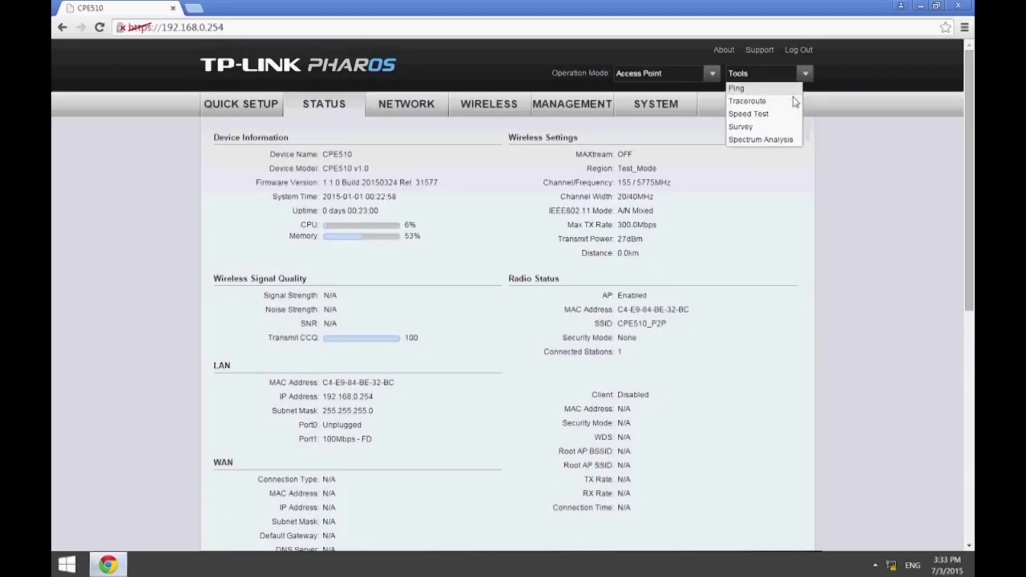
pyautogui.click(778, 141)
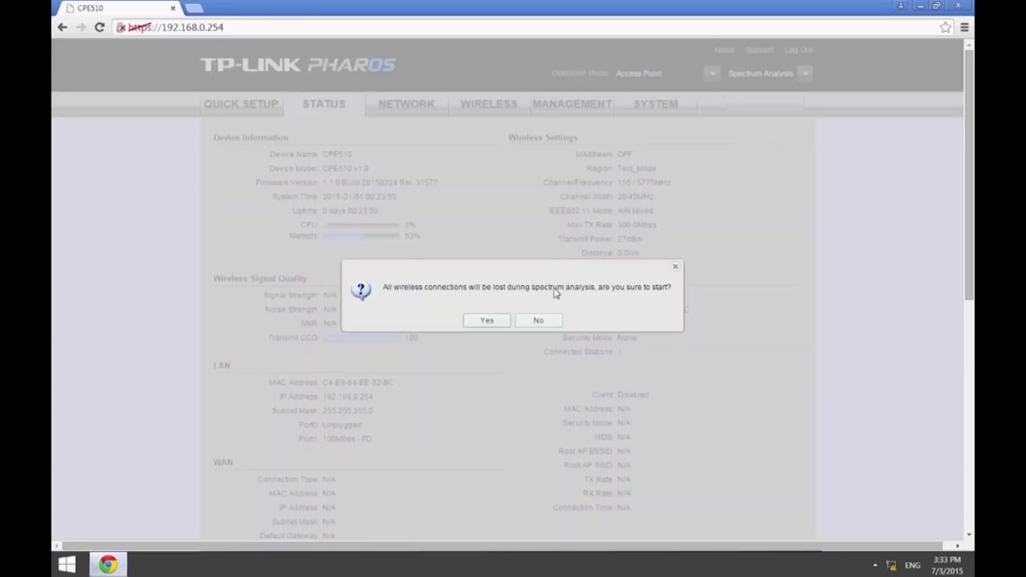
pyautogui.click(489, 321)
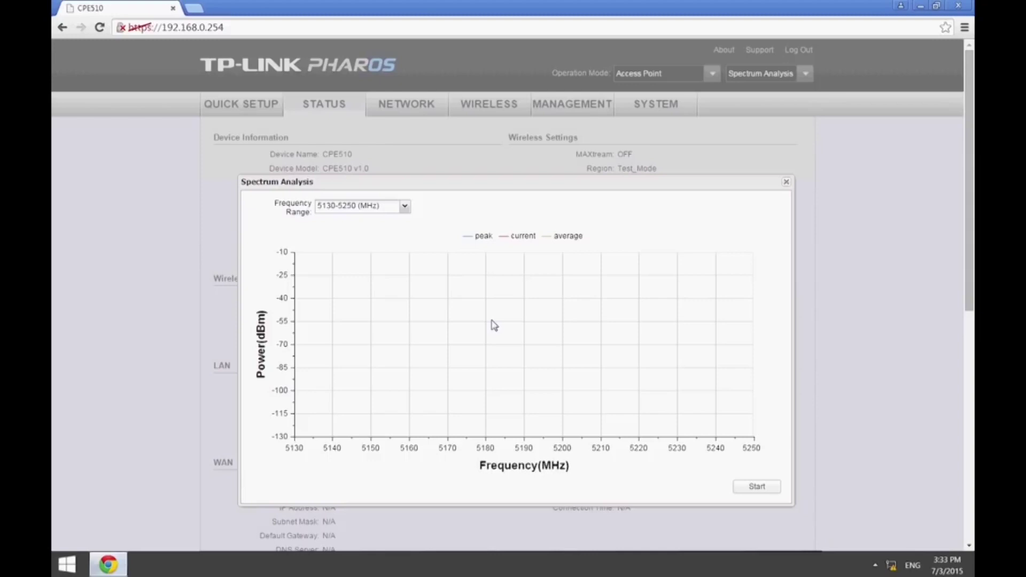
pyautogui.click(404, 205)
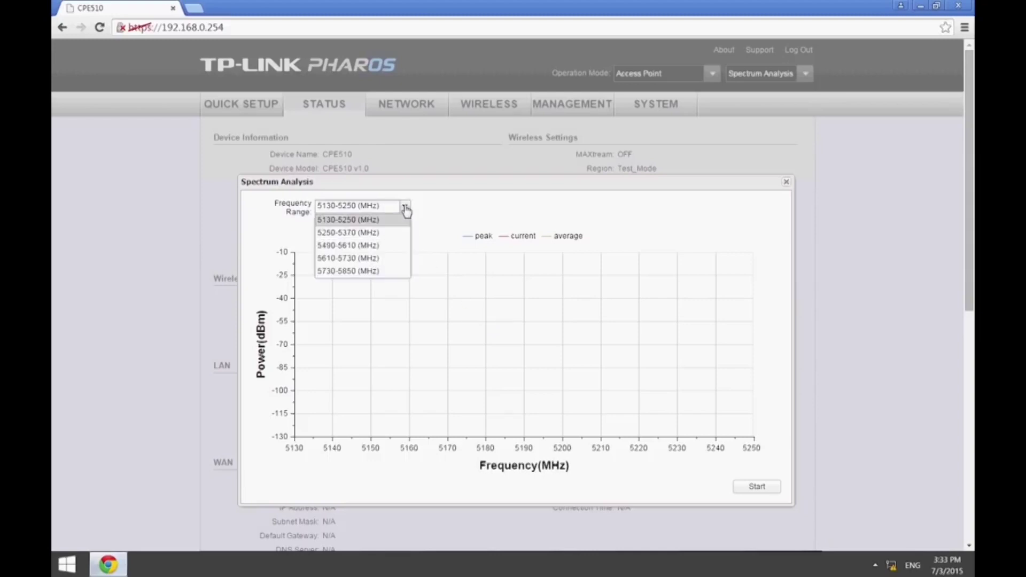
pyautogui.click(387, 272)
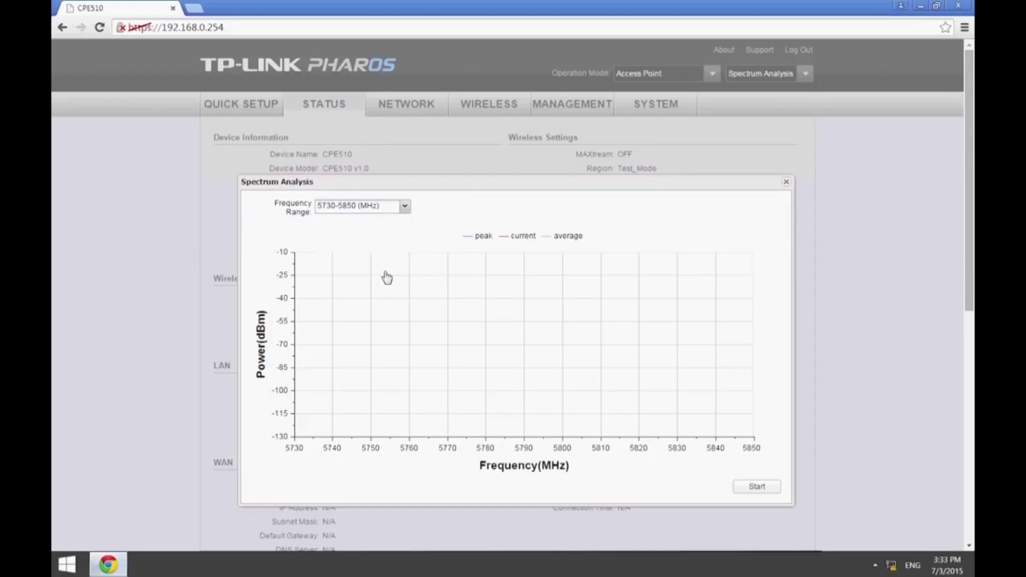
pyautogui.click(757, 487)
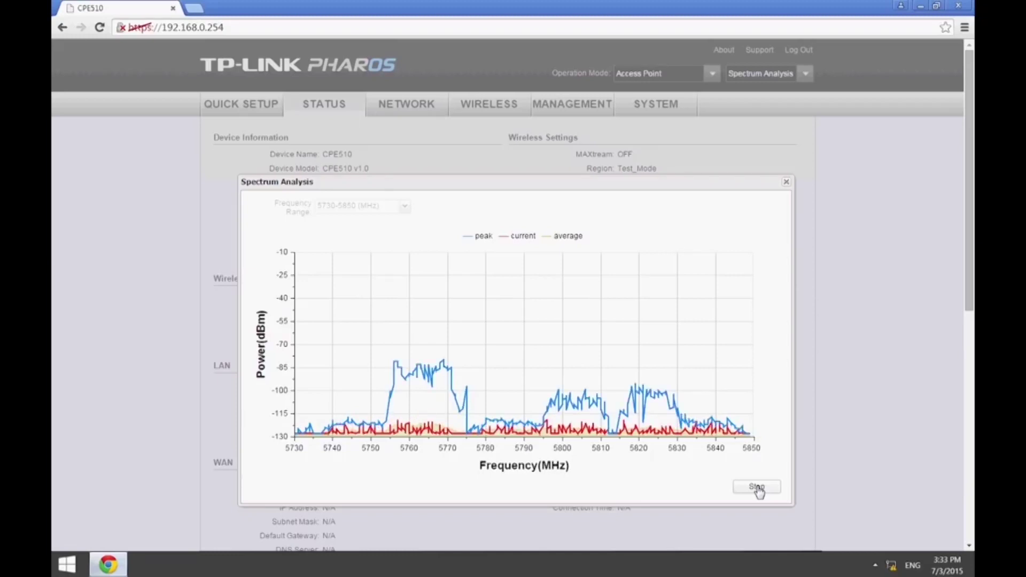
pyautogui.click(758, 489)
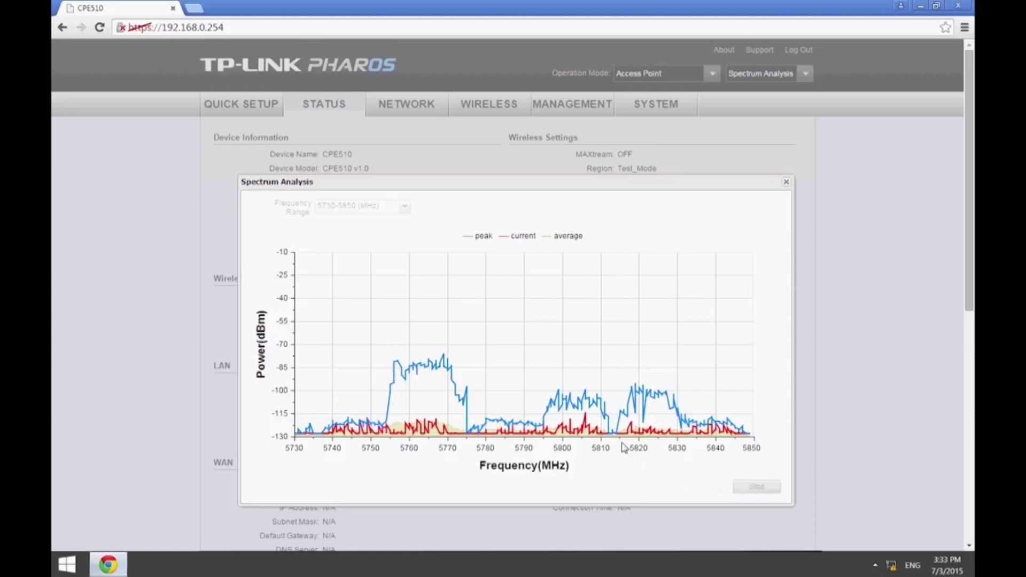
pyautogui.click(788, 186)
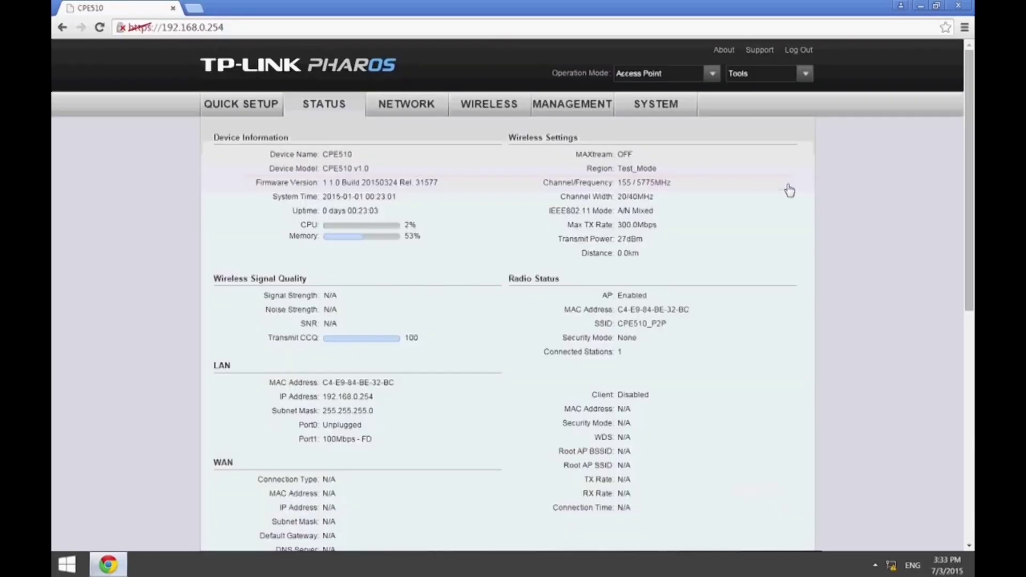
# Apply channel 163/5815MHz and 3.5 km Auto distance on the AP, then save changes
pyautogui.click(503, 112)
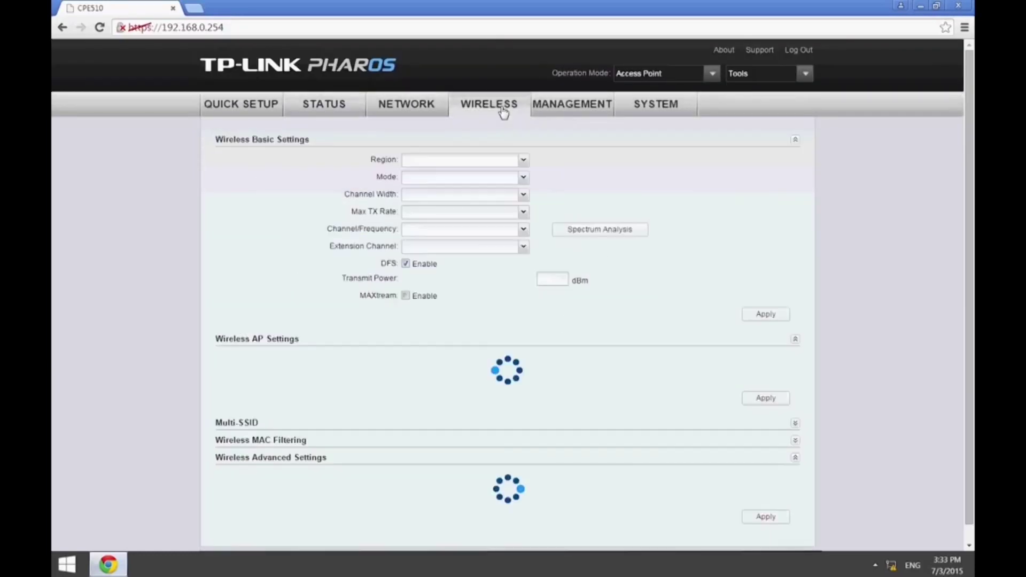
pyautogui.click(523, 229)
pyautogui.scroll(-5, 465, 320)
pyautogui.scroll(-5, 473, 289)
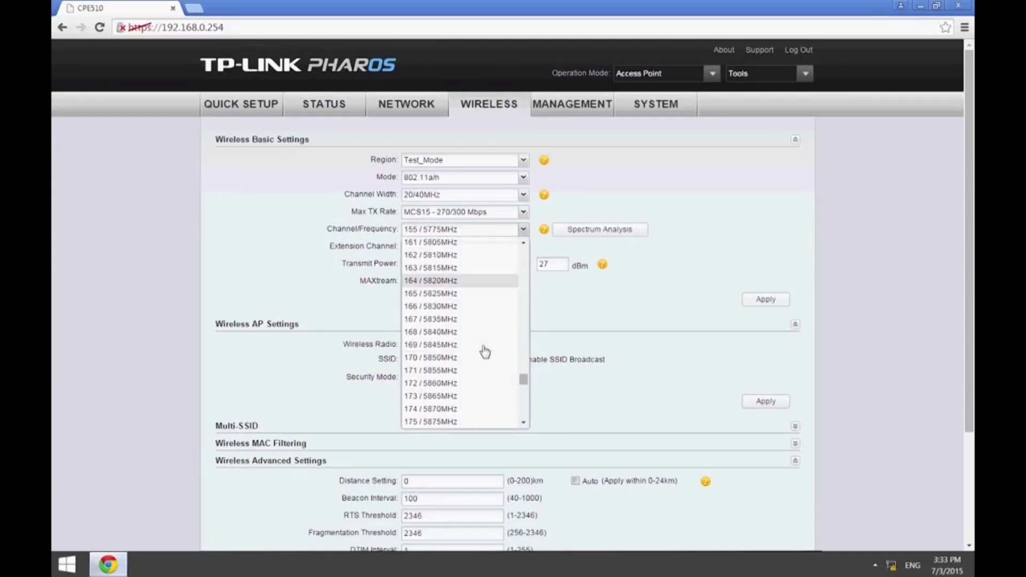
pyautogui.click(479, 269)
pyautogui.click(765, 298)
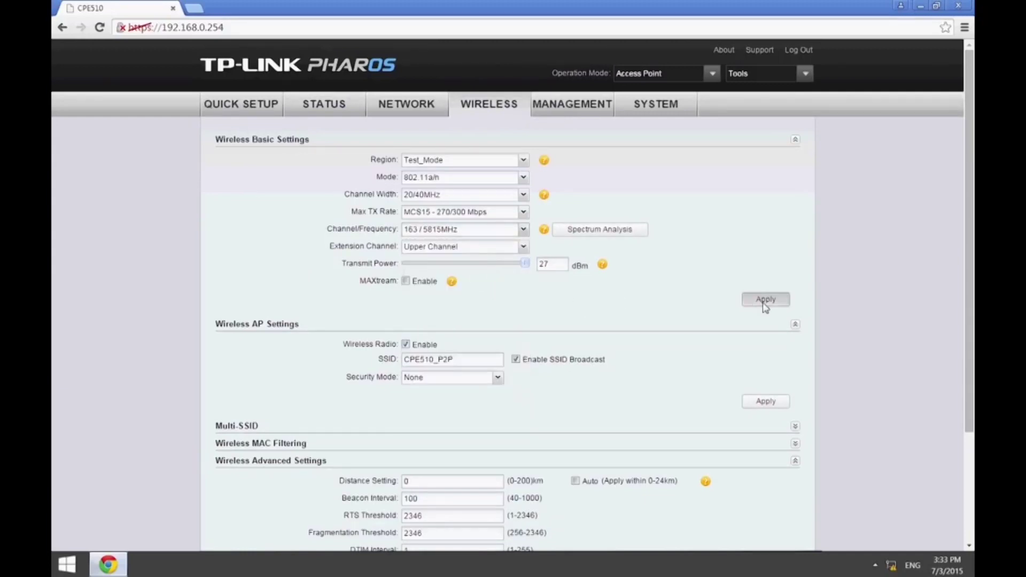
pyautogui.scroll(-3, 707, 232)
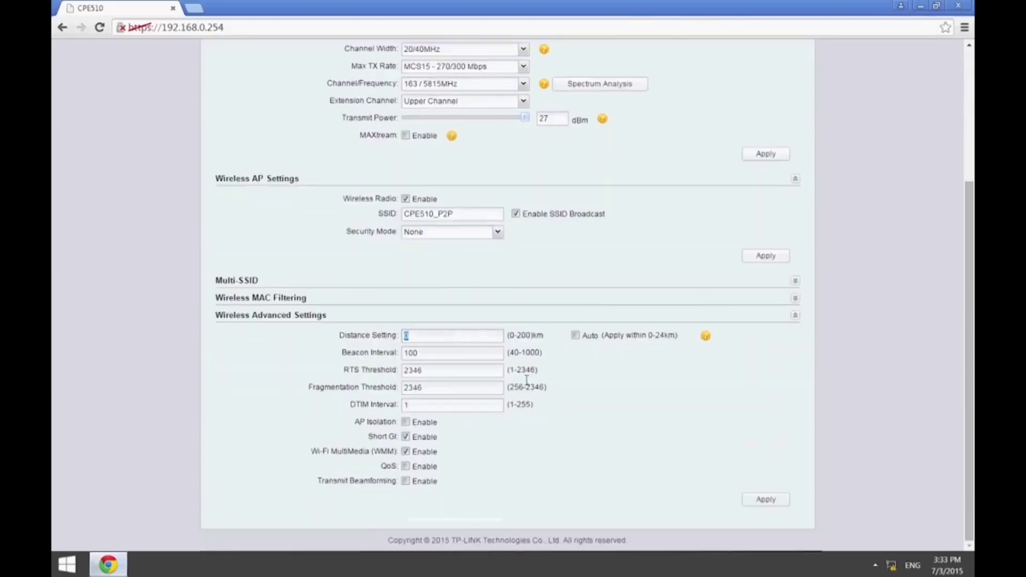
pyautogui.write('3.5')
pyautogui.click(765, 500)
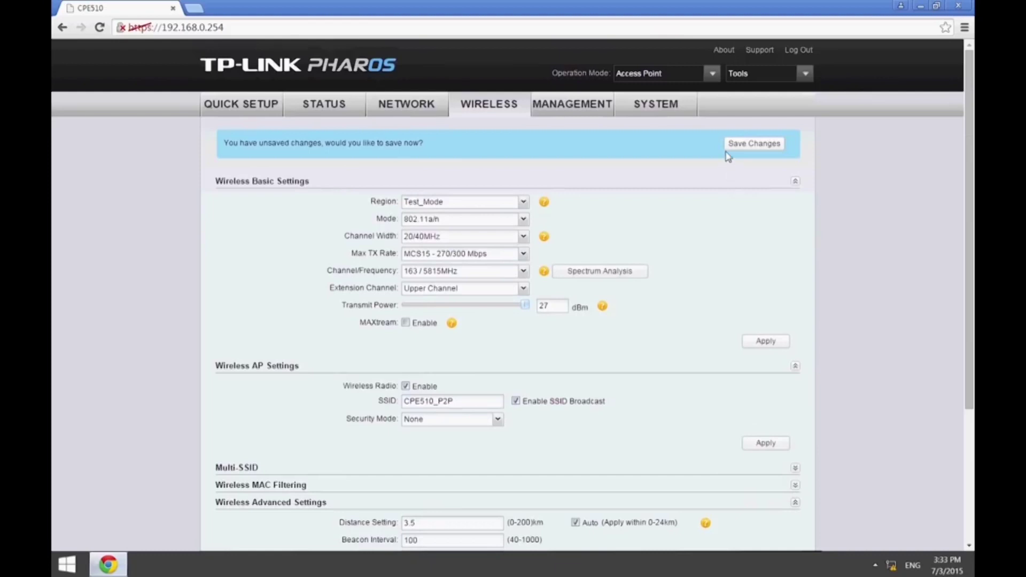
pyautogui.click(753, 143)
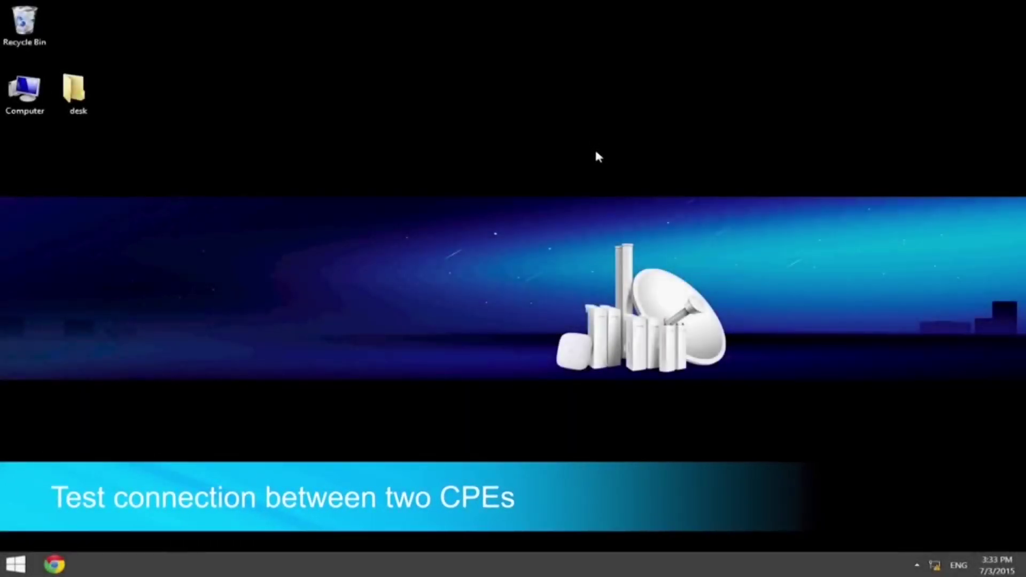
# Run a continuous ping to the client unit at 192.168.0.253 from Command Prompt
pyautogui.press('super+r')
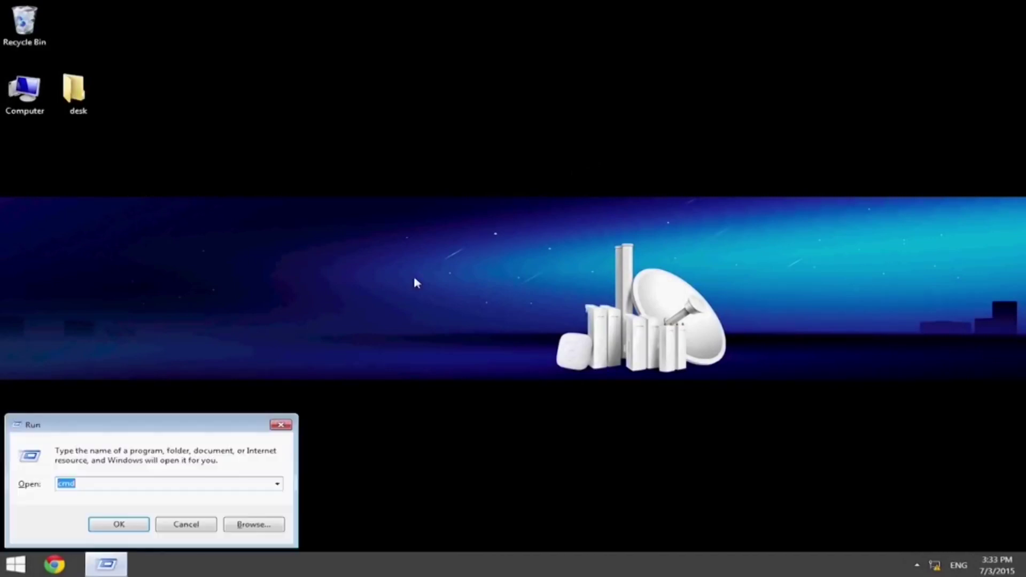
pyautogui.press('Return')
pyautogui.write('ping 192.168.0.253 -t')
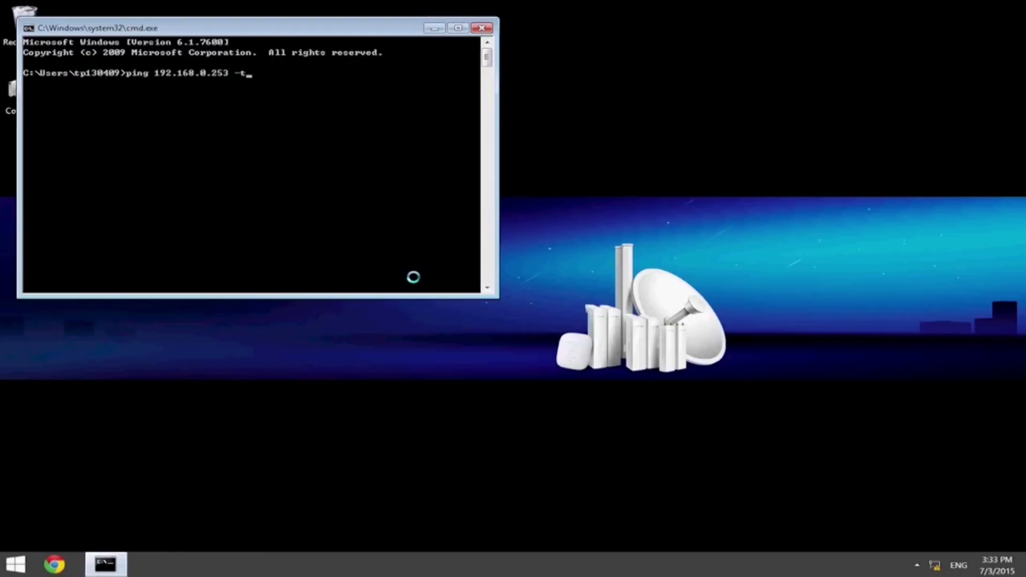
pyautogui.press('Return')
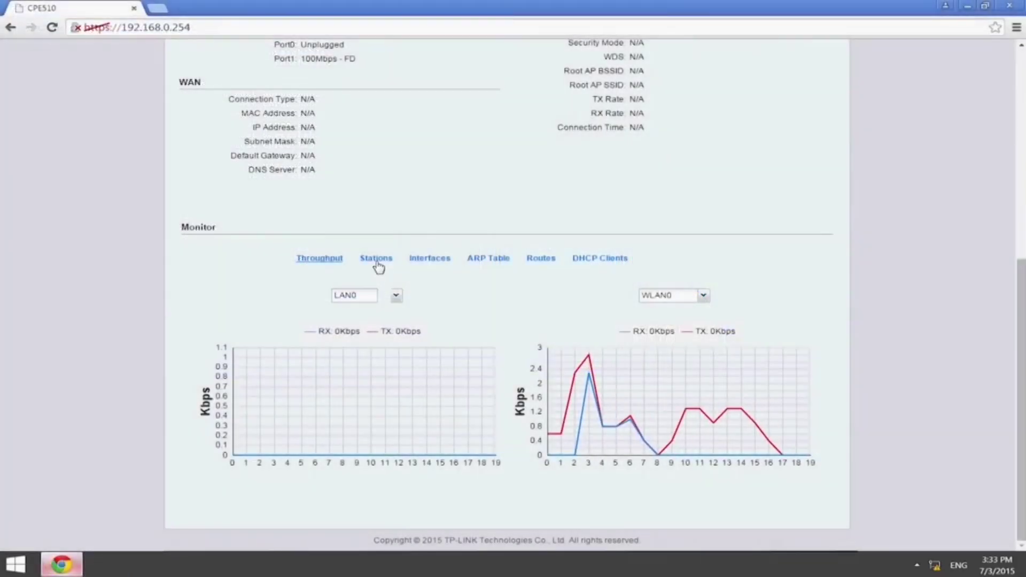
# Open the AP's Stations monitor to see the CPE510 client on CPE510_P2P
pyautogui.click(377, 259)
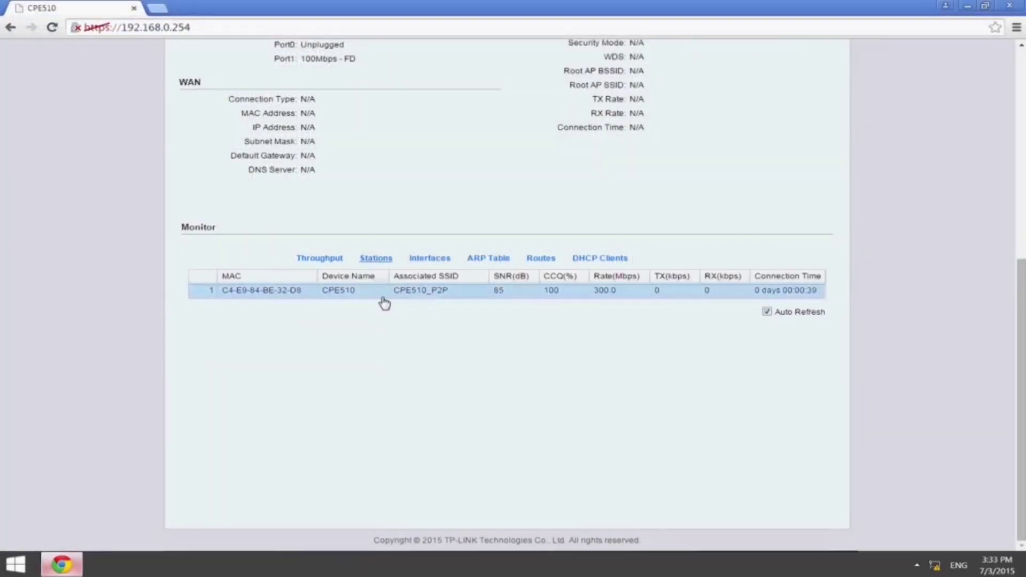